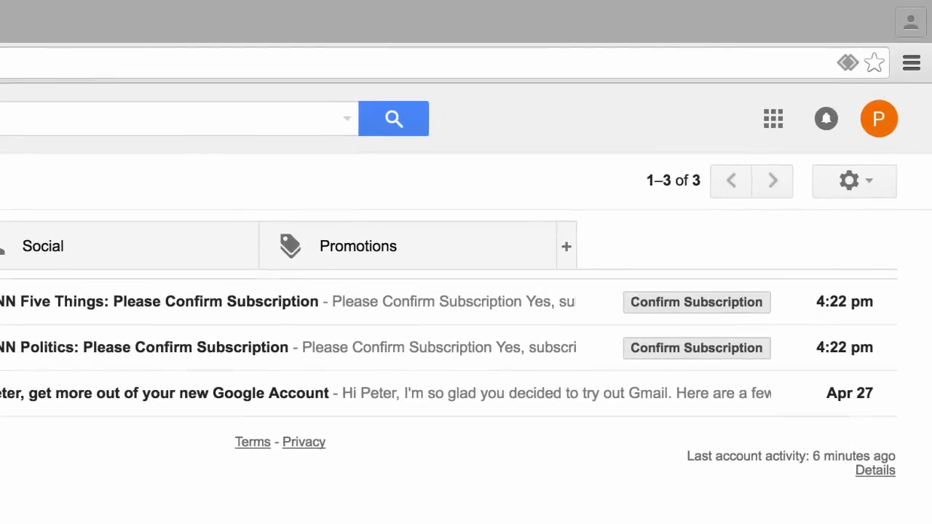
Step: Sign out of Gmail from the profile avatar's account menu
{"action": "left_click", "coordinate": [881, 121]}
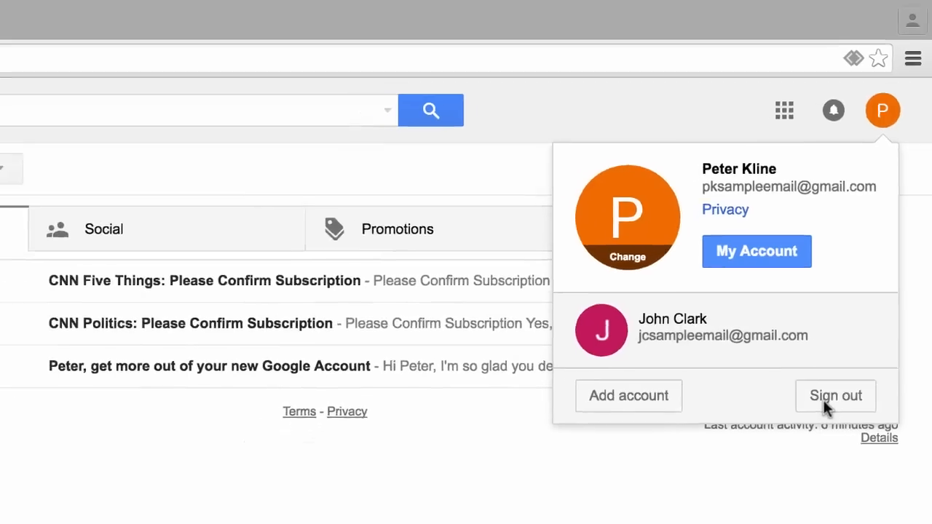
{"action": "left_click", "coordinate": [830, 396]}
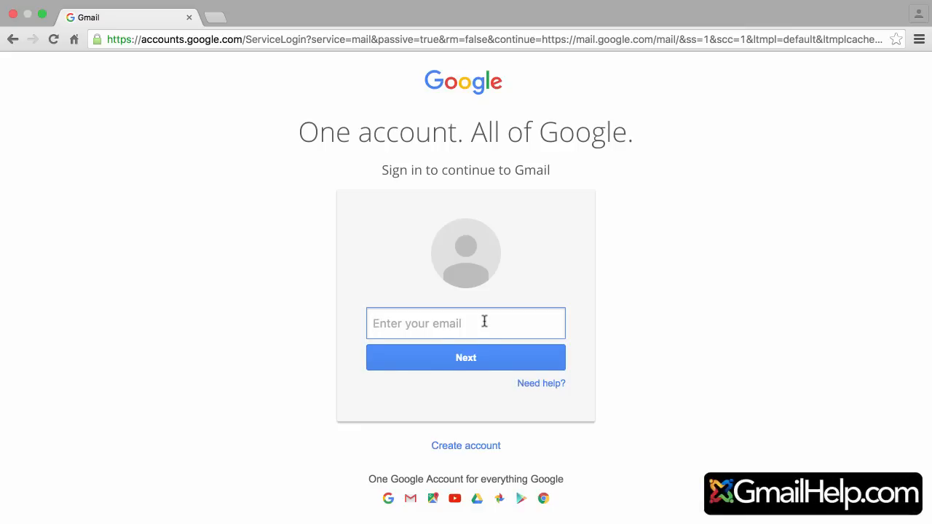
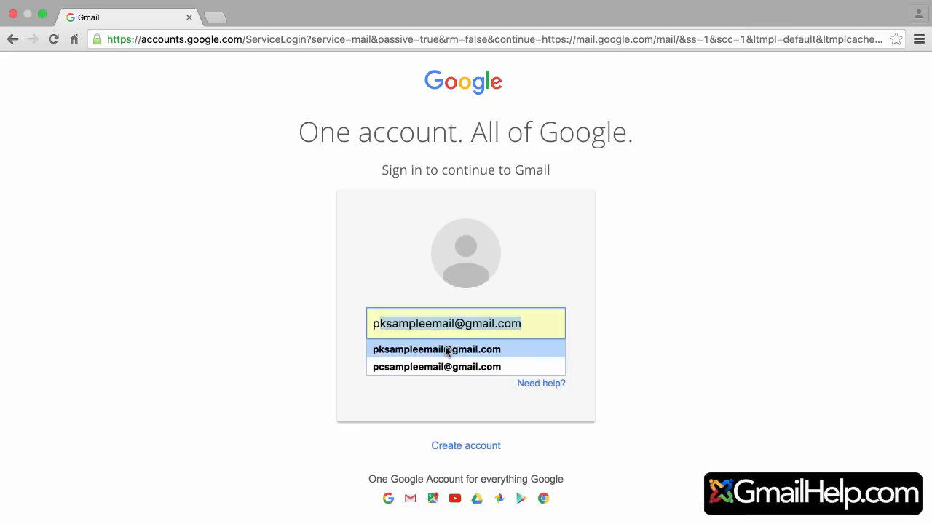
Step: Sign back in with the saved account address and its password, returning to the inbox
{"action": "left_click", "coordinate": [446, 350]}
{"action": "left_click", "coordinate": [444, 348]}
{"action": "type", "text": "••••••••"}
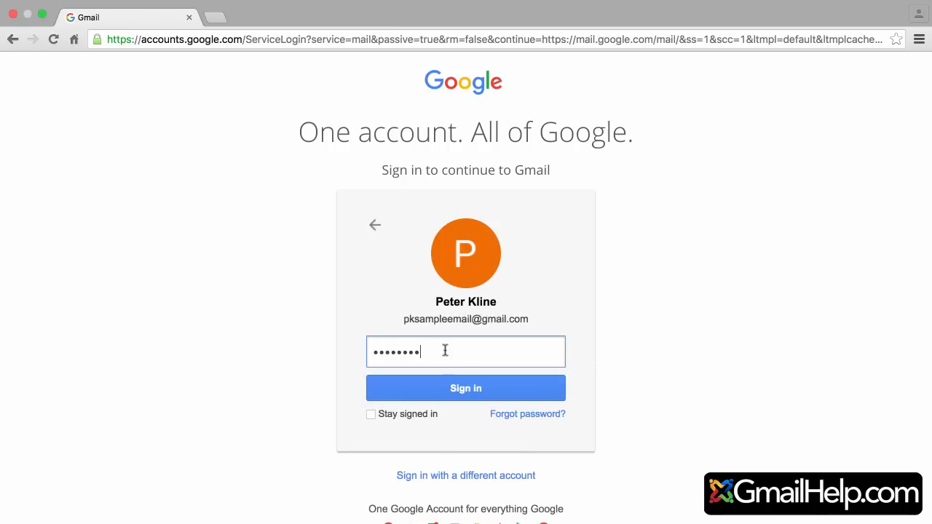
{"action": "left_click", "coordinate": [433, 381]}
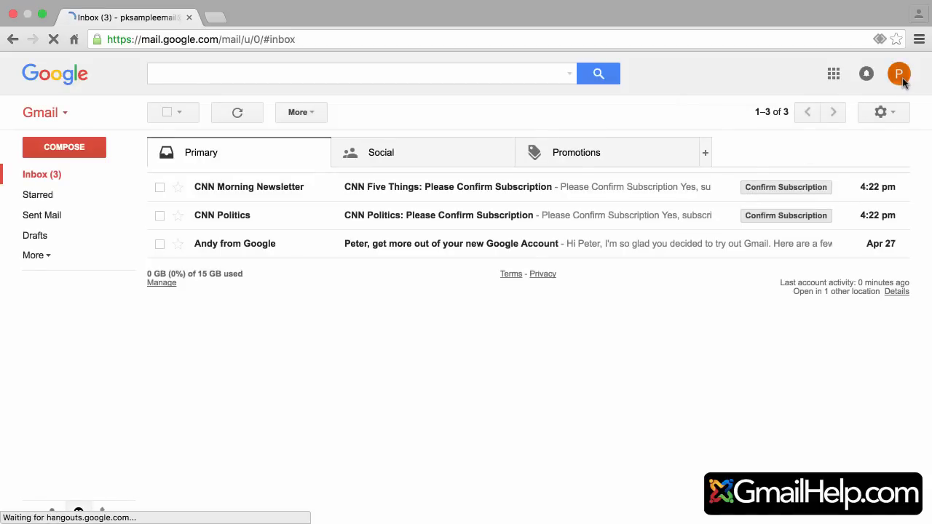
{"action": "left_click", "coordinate": [900, 76]}
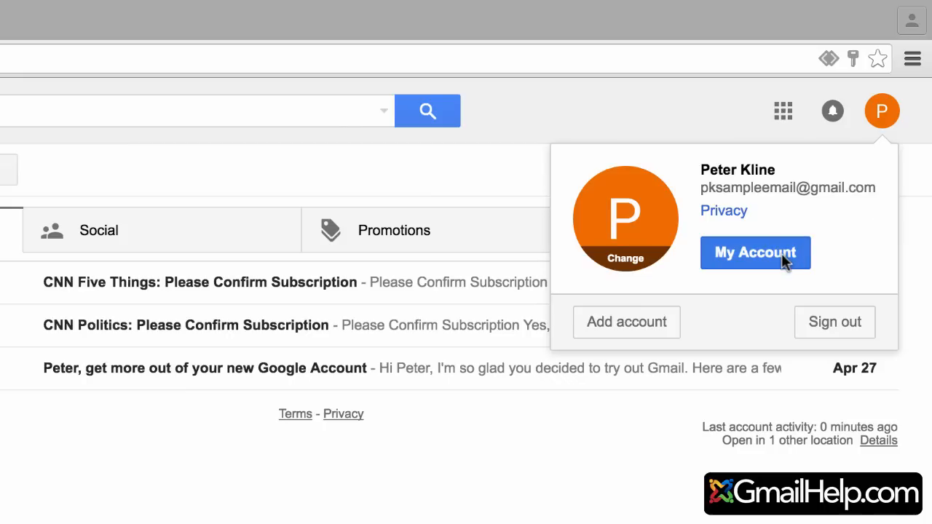
Step: Open My Account's Sign-in & security page and scroll to Account recovery options
{"action": "left_click", "coordinate": [782, 254]}
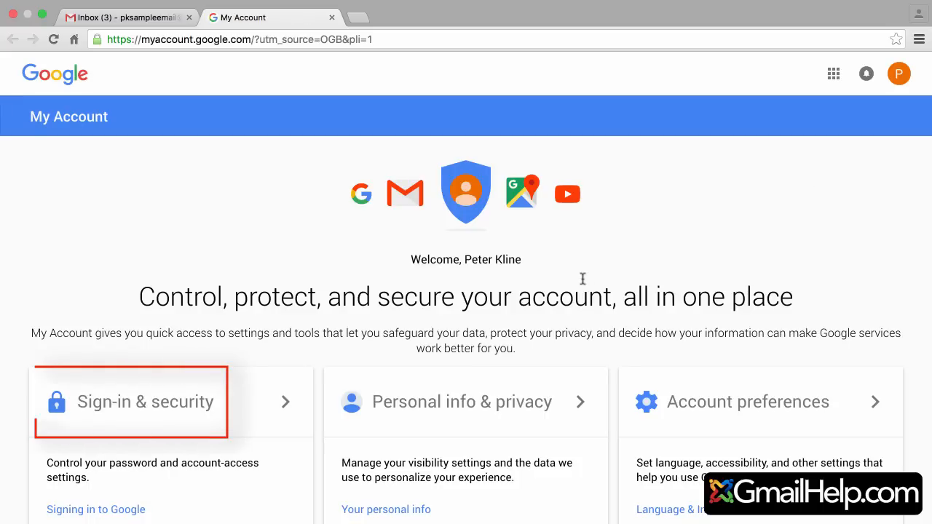
{"action": "left_click", "coordinate": [154, 412]}
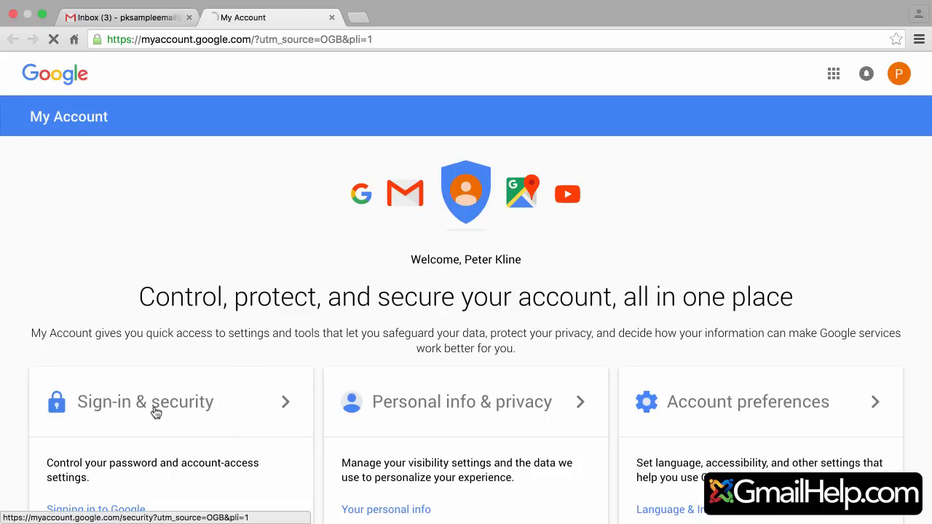
{"action": "scroll", "coordinate": [499, 340], "scroll_direction": "down", "scroll_amount": 10}
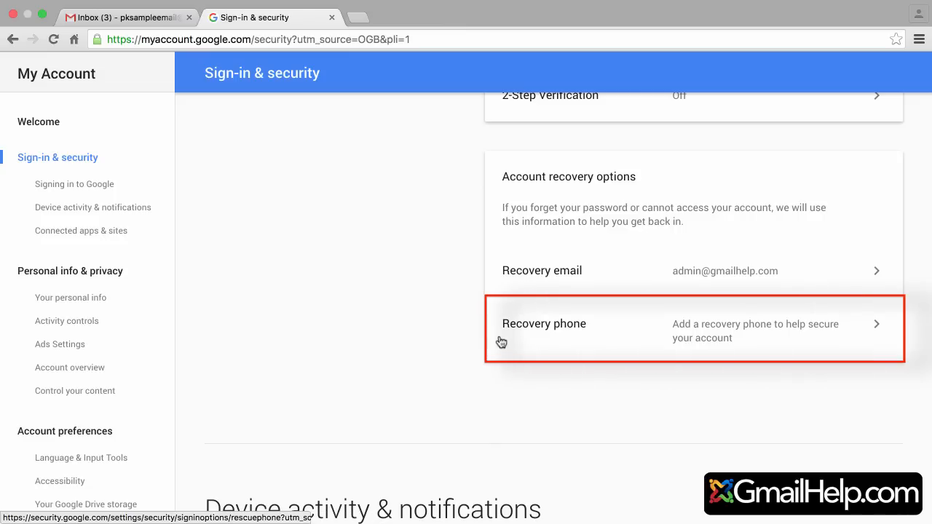
Step: Re-confirm the password under Recovery phone and start adding a recovery phone number
{"action": "left_click", "coordinate": [560, 327]}
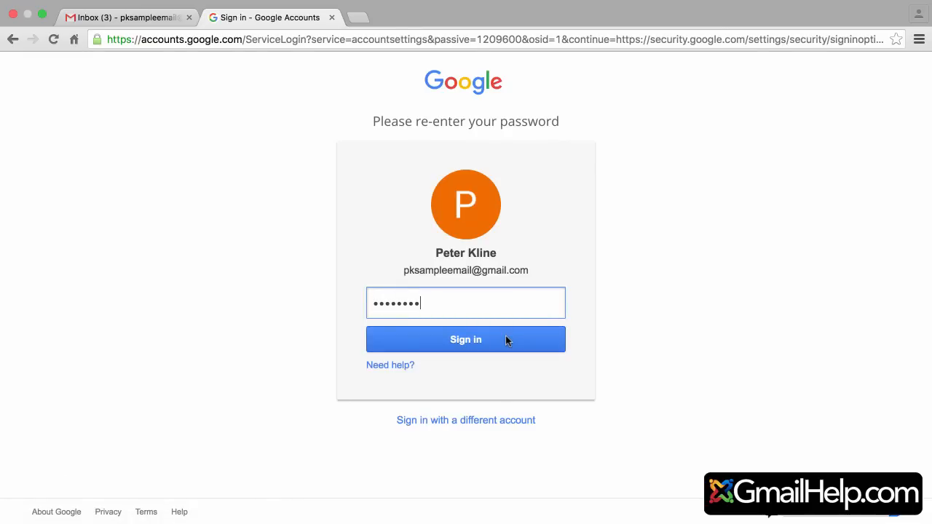
{"action": "left_click", "coordinate": [506, 340]}
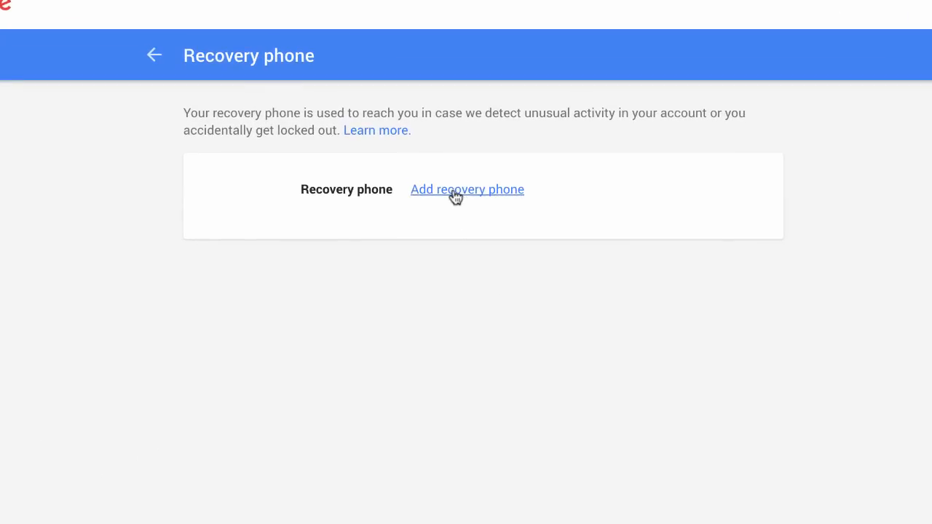
{"action": "left_click", "coordinate": [454, 190]}
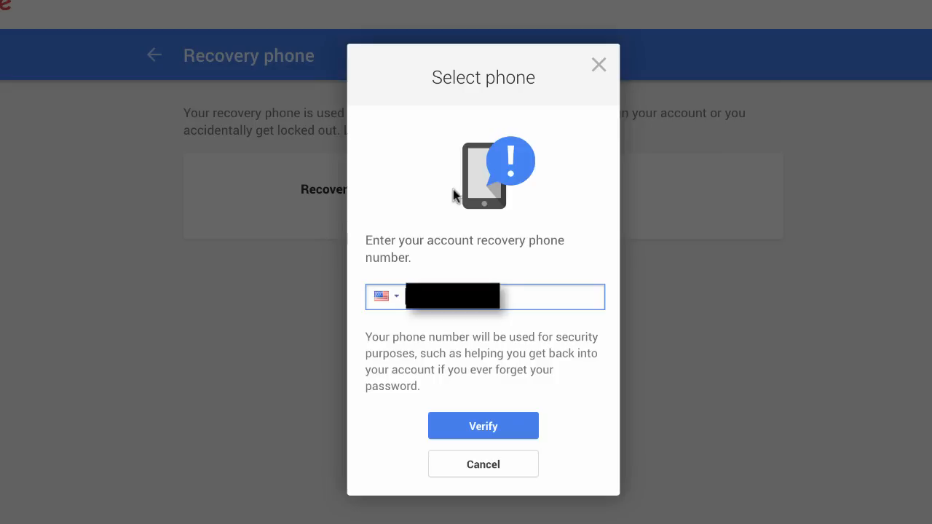
Step: Verify the recovery phone number using the code sent to it by SMS
{"action": "left_click", "coordinate": [466, 435]}
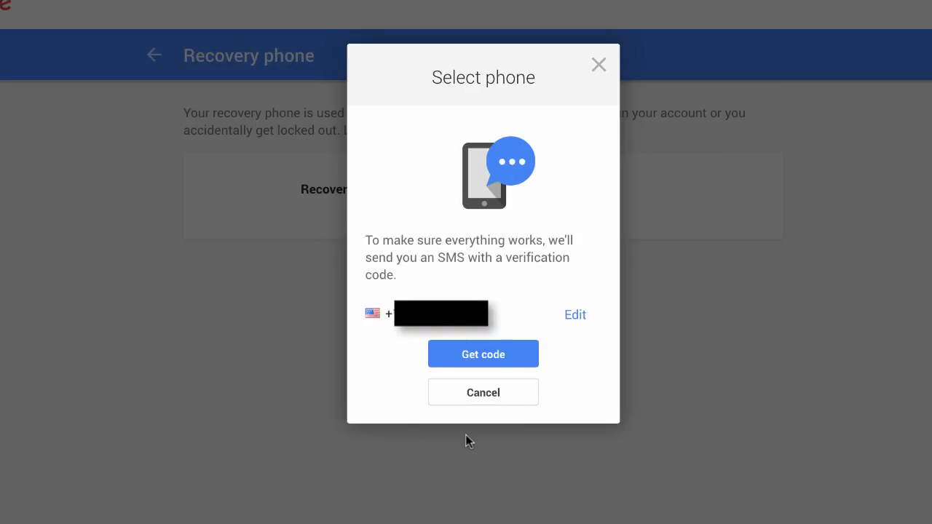
{"action": "left_click", "coordinate": [470, 349]}
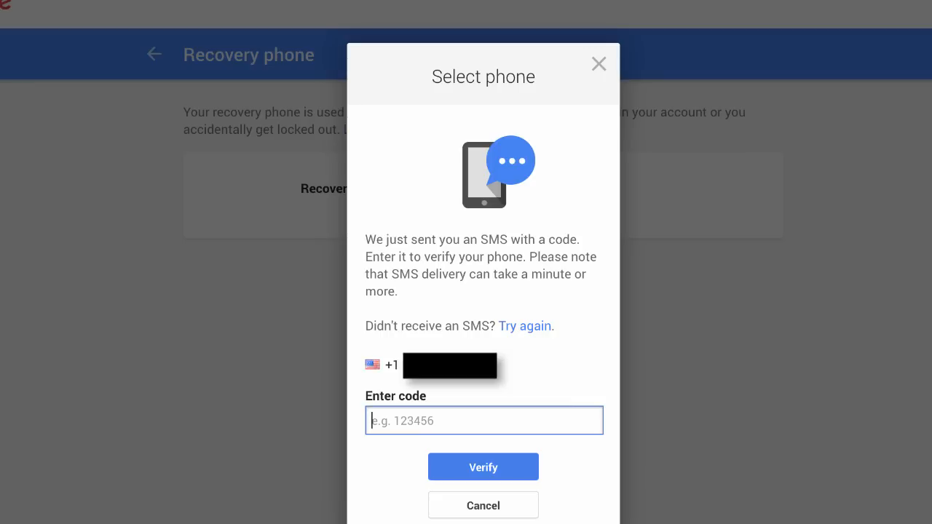
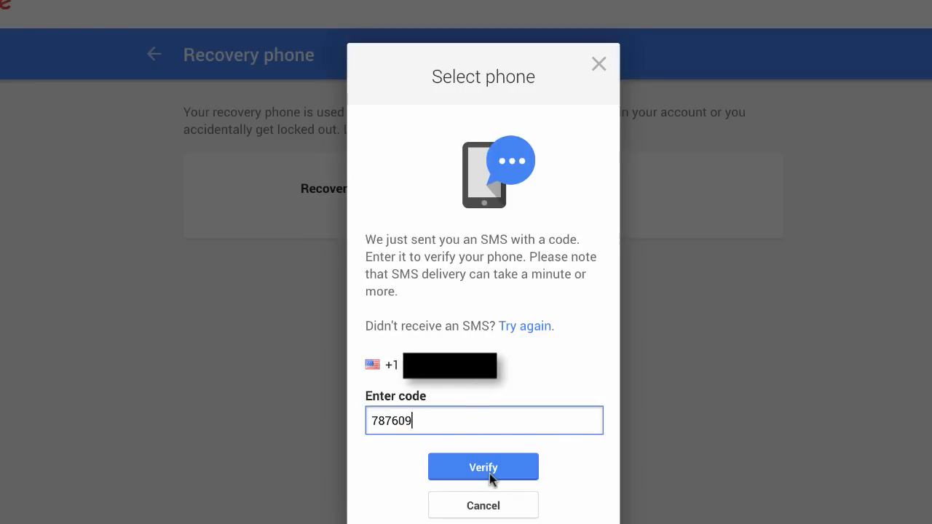
{"action": "left_click", "coordinate": [490, 473]}
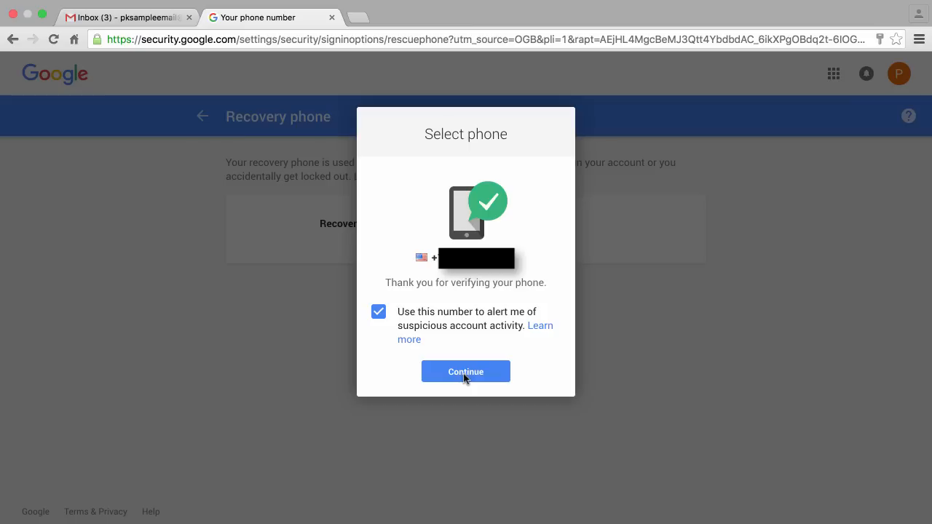
Step: Save the verified phone and go back to Password & sign-in method, showing 2-Step Verification Off
{"action": "left_click", "coordinate": [464, 375]}
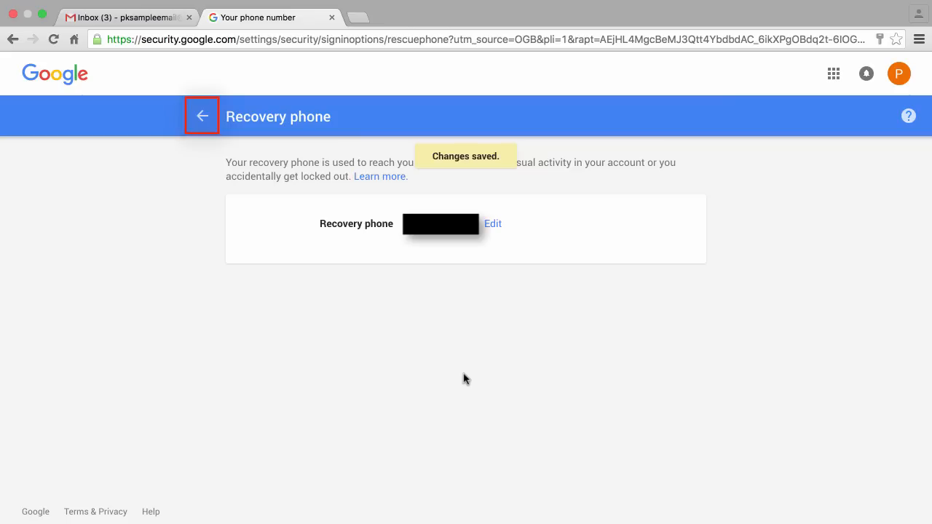
{"action": "left_click", "coordinate": [201, 118]}
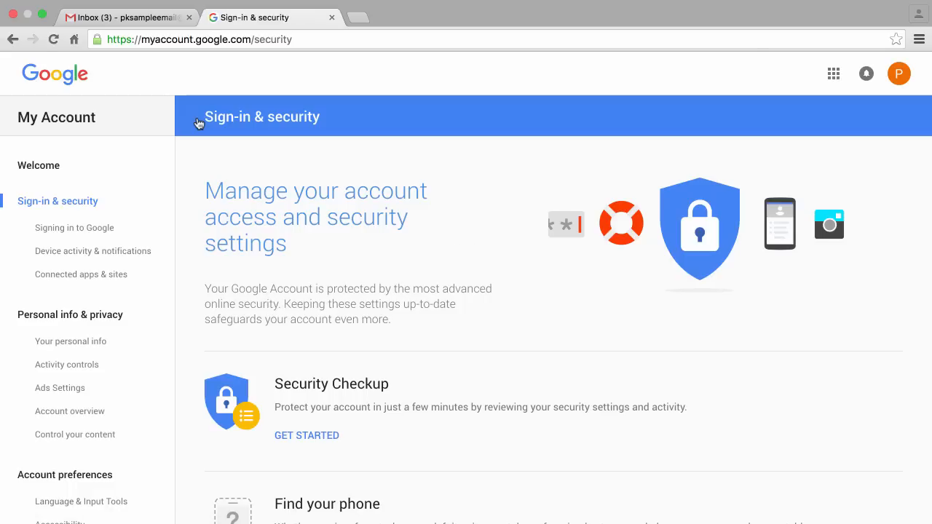
{"action": "scroll", "coordinate": [377, 219], "scroll_direction": "down", "scroll_amount": 10}
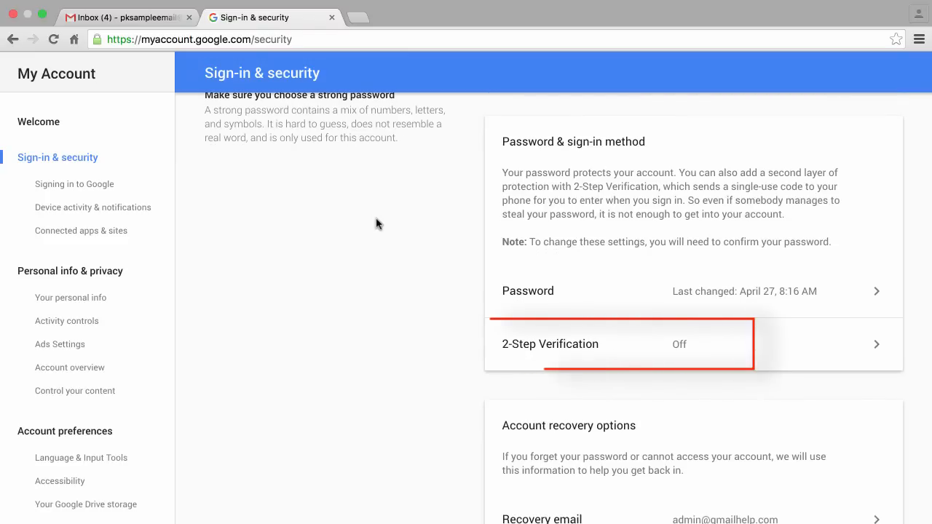
Step: Begin 2-Step Verification setup, re-entering the account password to continue
{"action": "left_click", "coordinate": [560, 351]}
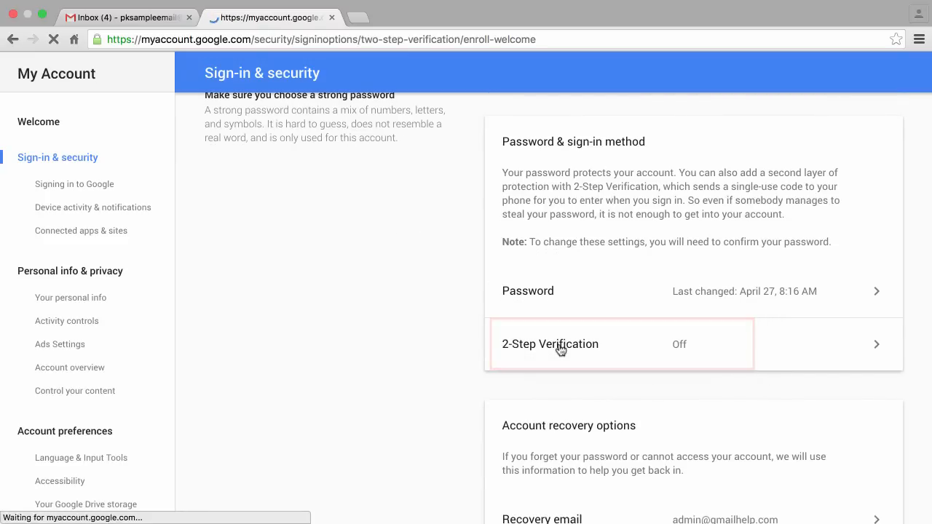
{"action": "scroll", "coordinate": [560, 350], "scroll_direction": "down", "scroll_amount": 3}
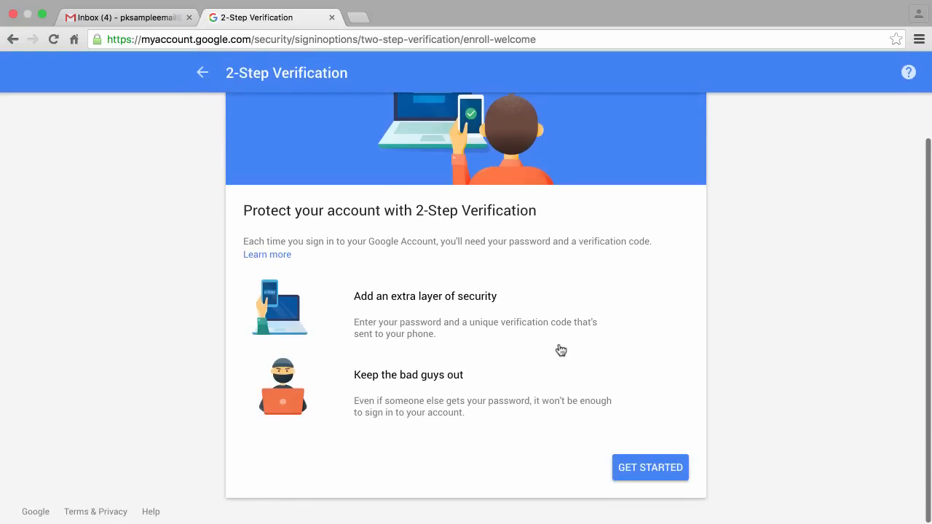
{"action": "left_click", "coordinate": [634, 474]}
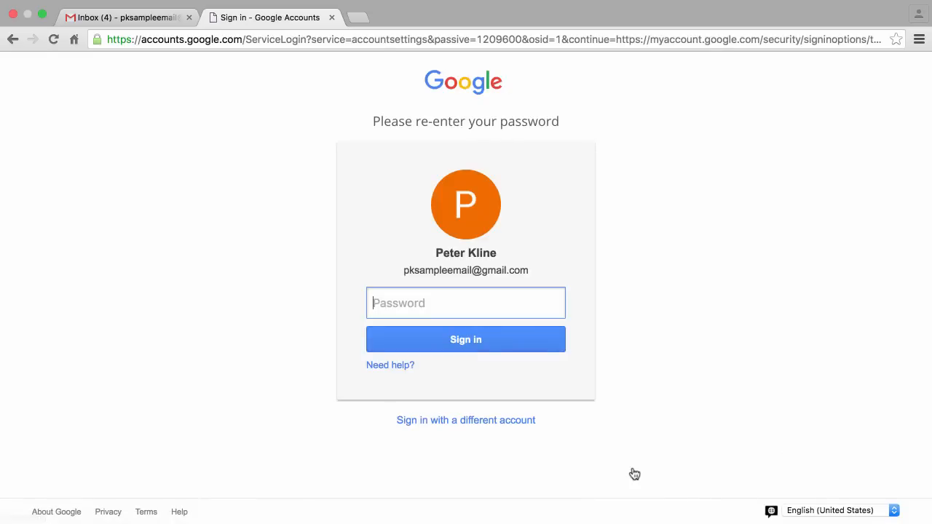
{"action": "type", "text": "••••••••"}
{"action": "left_click", "coordinate": [465, 335]}
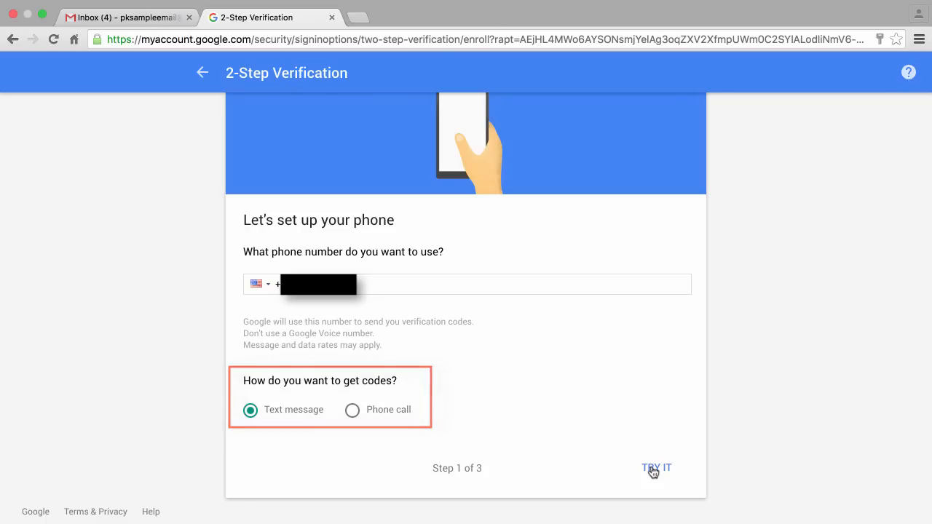
Step: Send a test code to the phone by text and submit the received code
{"action": "left_click", "coordinate": [655, 469]}
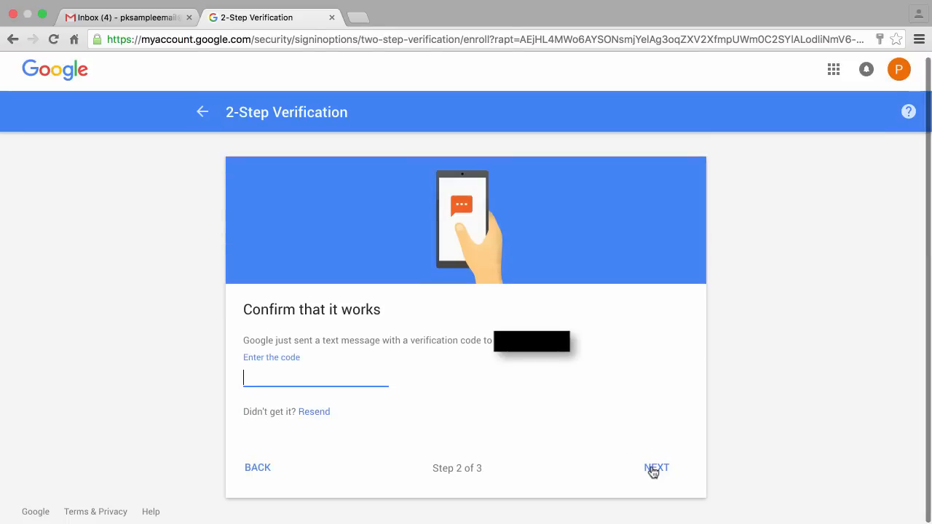
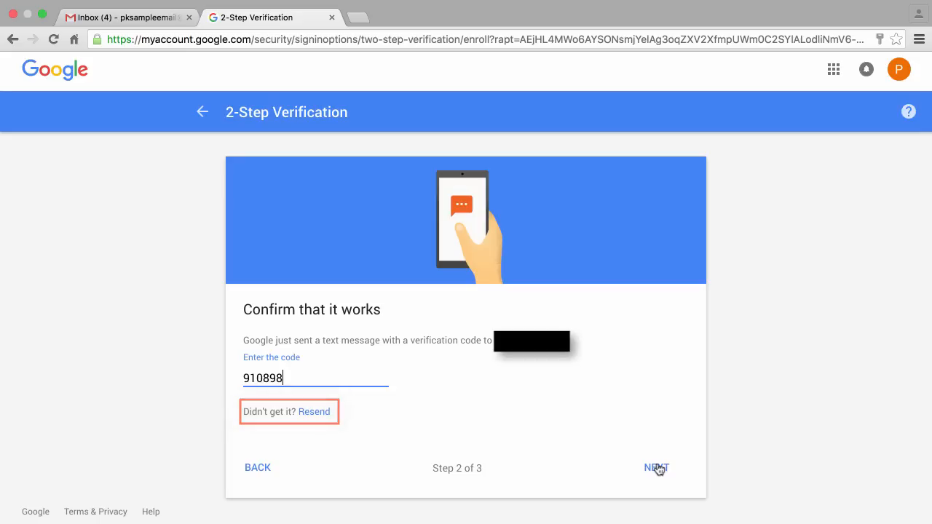
{"action": "left_click", "coordinate": [656, 468]}
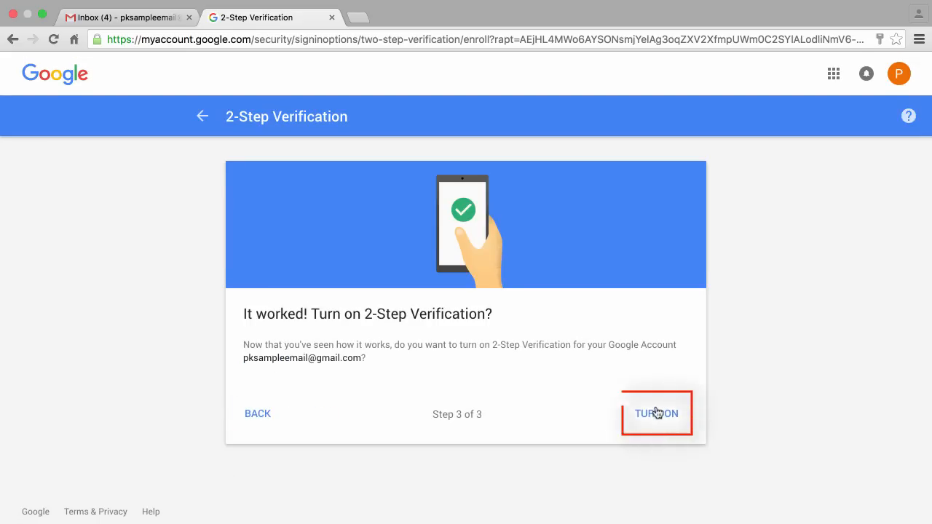
Step: Turn on 2-Step Verification with text message as the default second step
{"action": "left_click", "coordinate": [656, 413]}
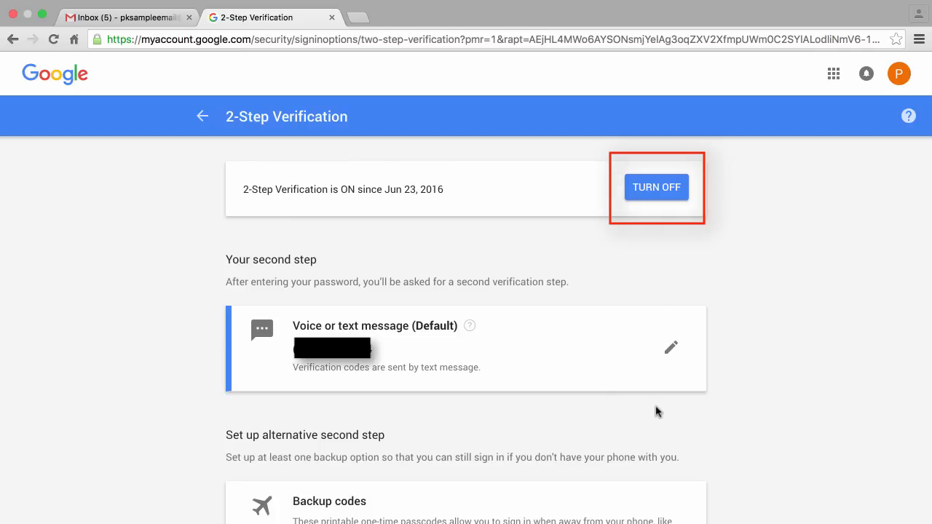
{"action": "scroll", "coordinate": [655, 413], "scroll_direction": "down", "scroll_amount": 5}
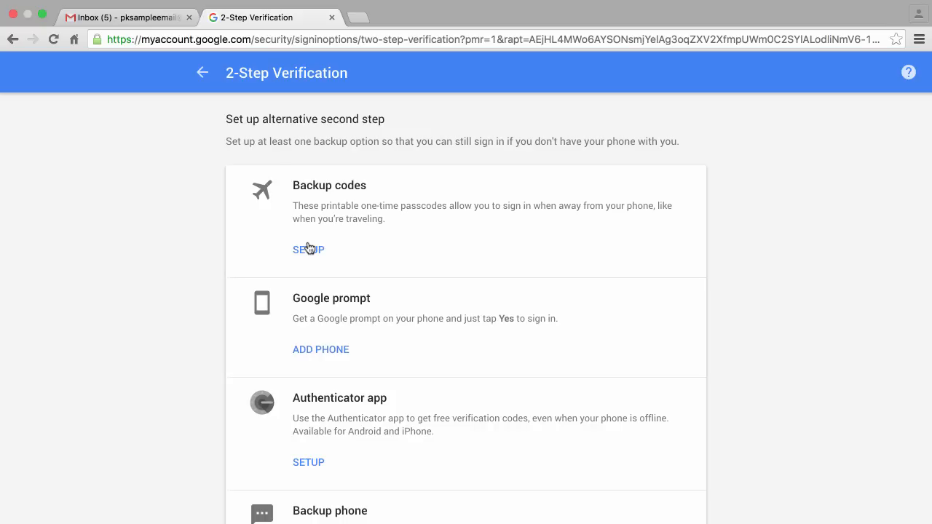
Step: Generate and save the 10 backup codes, then review the alternative second-step options
{"action": "left_click", "coordinate": [308, 249]}
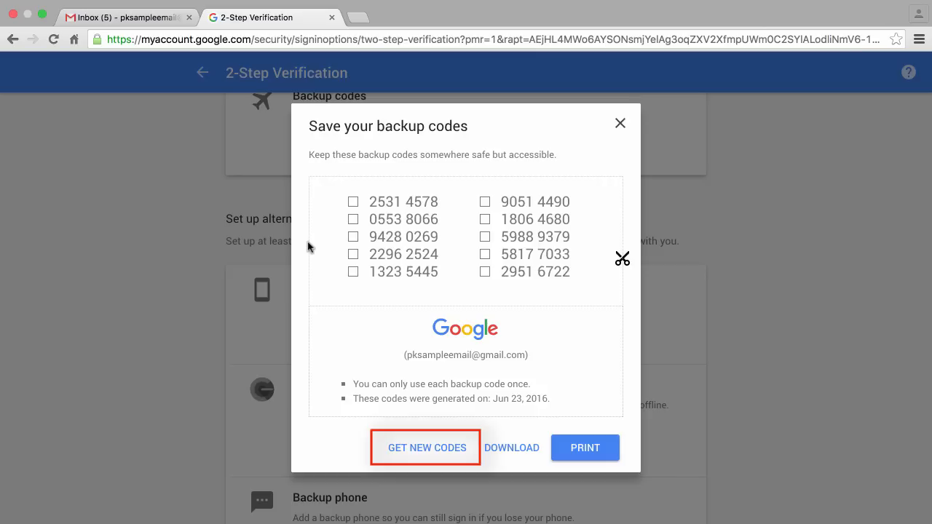
{"action": "left_click", "coordinate": [614, 132]}
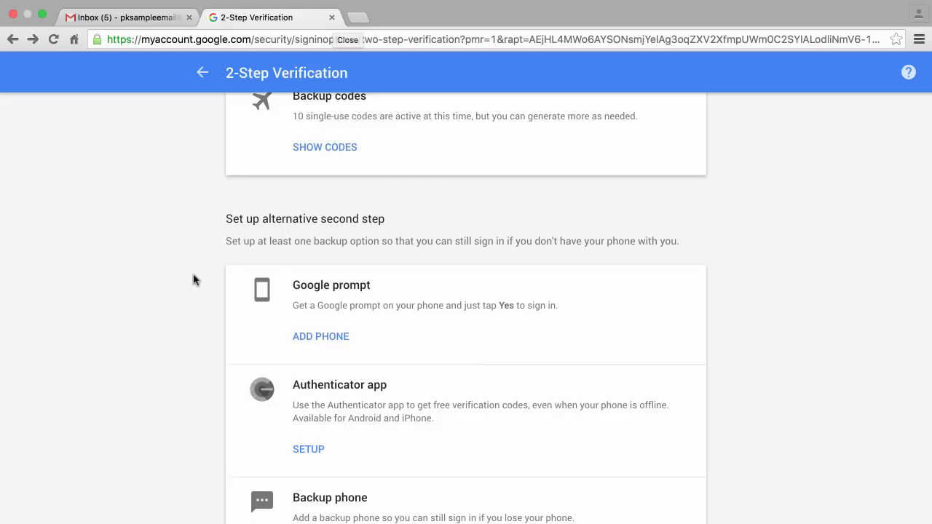
{"action": "scroll", "coordinate": [193, 279], "scroll_direction": "down", "scroll_amount": 3}
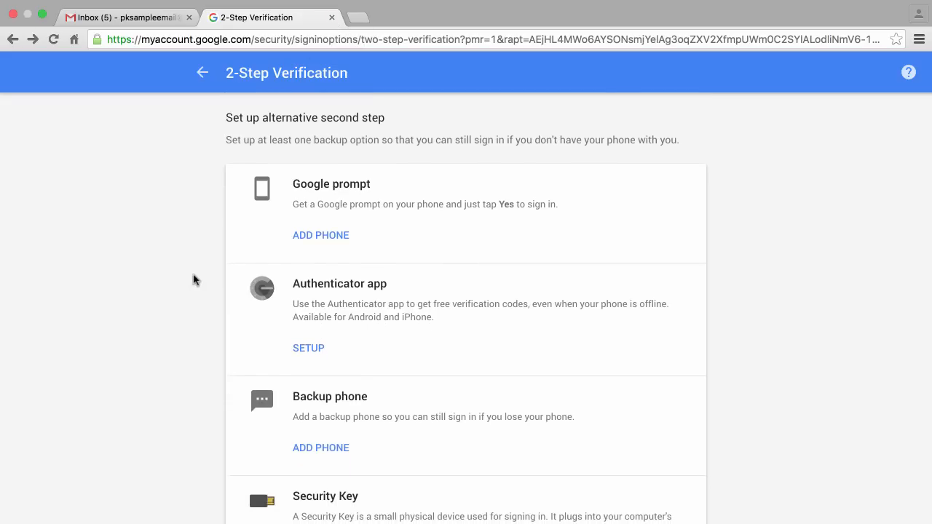
{"action": "left_click", "coordinate": [307, 349]}
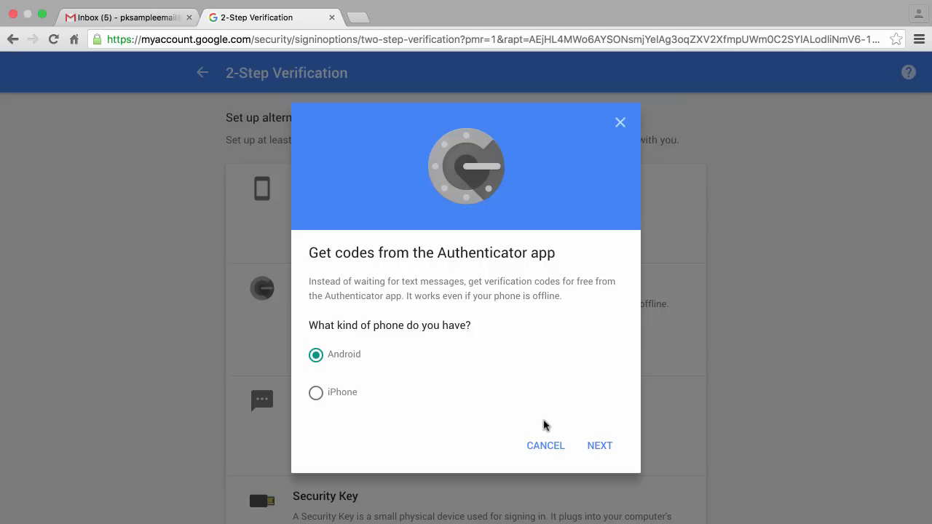
{"action": "left_click", "coordinate": [599, 445]}
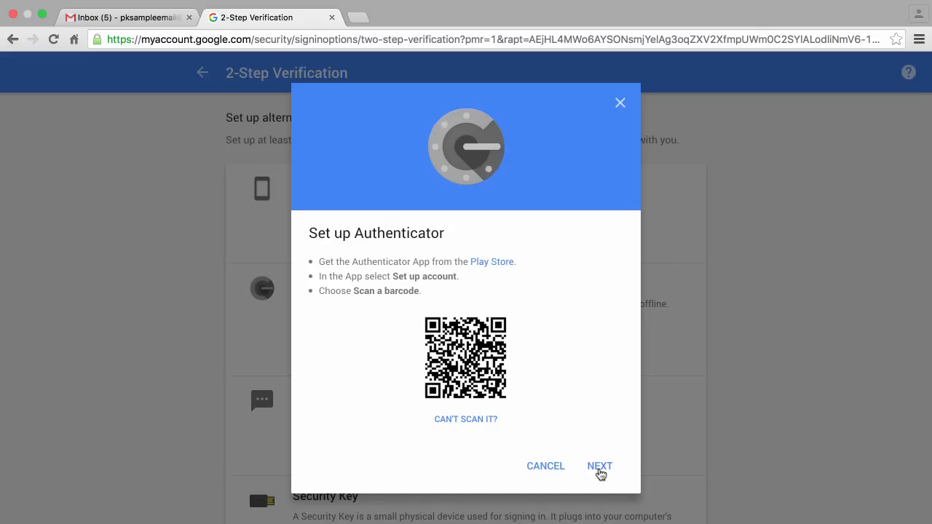
{"action": "left_click", "coordinate": [600, 467]}
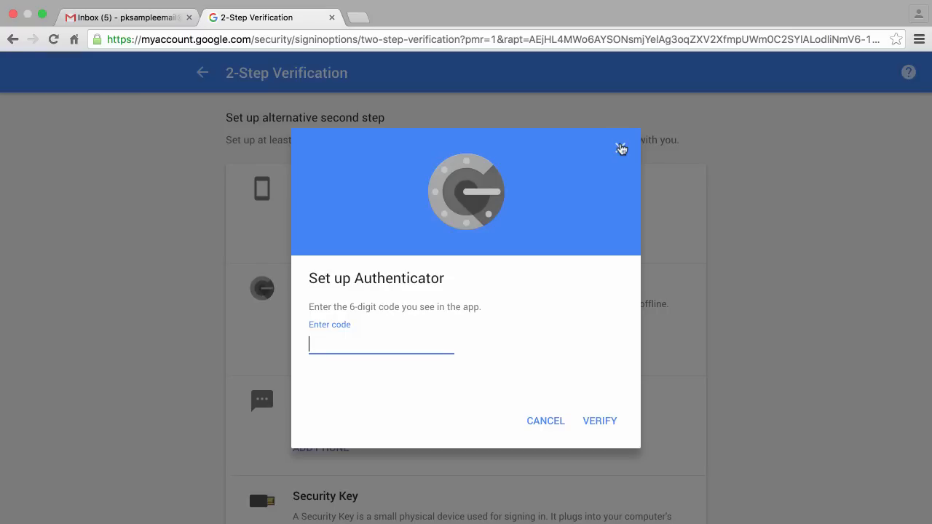
{"action": "left_click", "coordinate": [621, 149]}
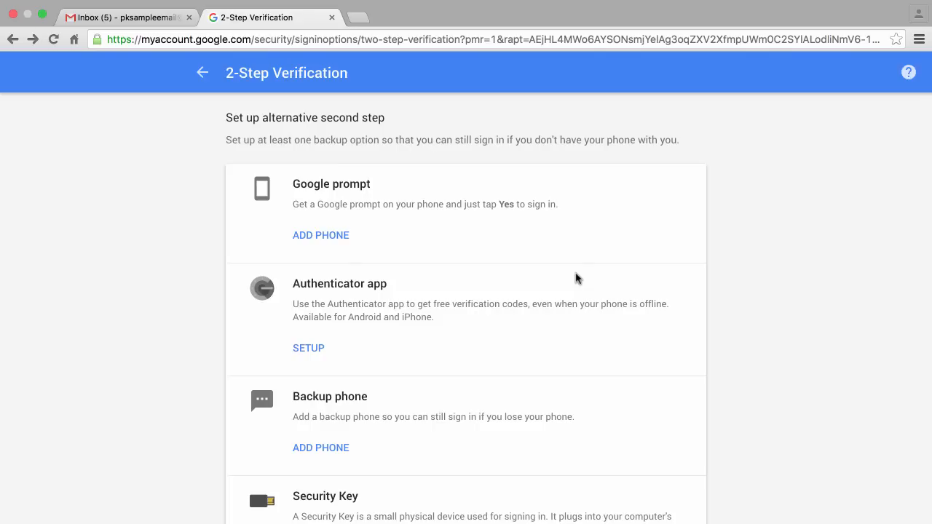
Step: Close the 2-Step Verification tab and sign out of Gmail via the account options
{"action": "left_click", "coordinate": [331, 18]}
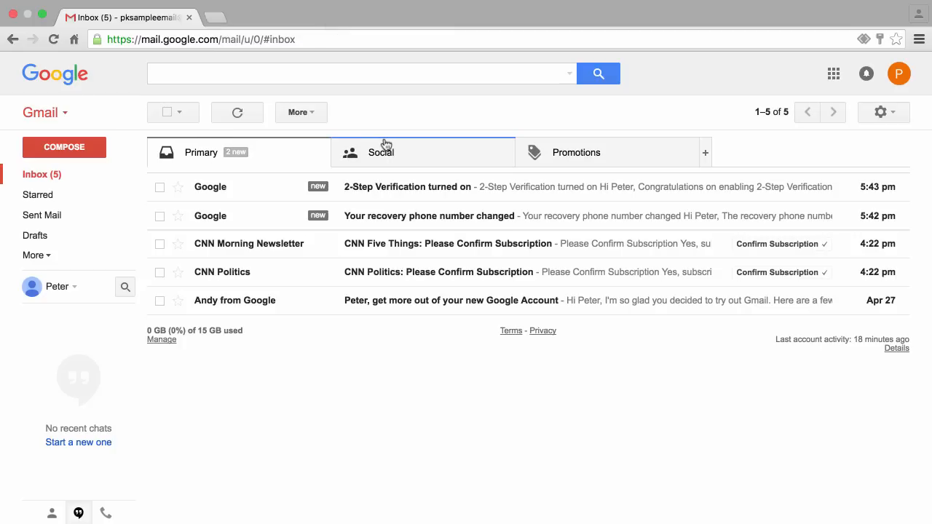
{"action": "left_click", "coordinate": [905, 80]}
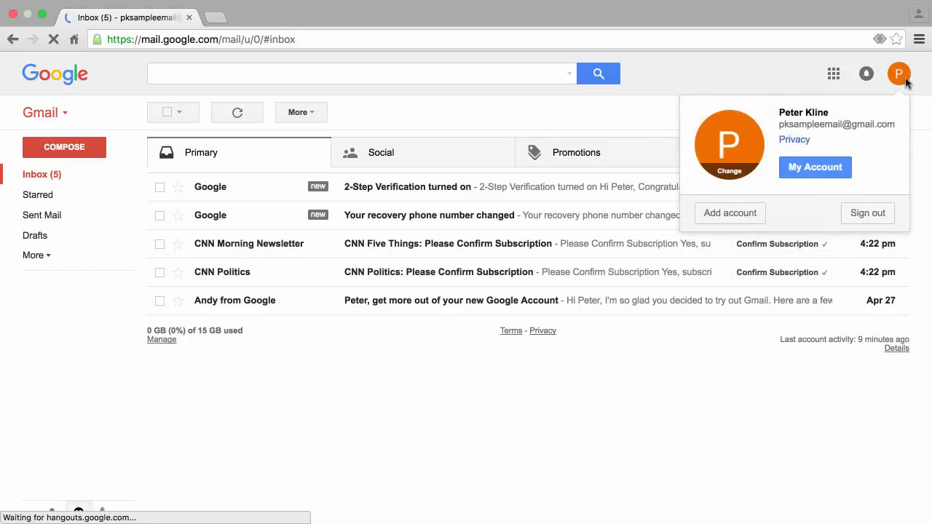
{"action": "left_click", "coordinate": [889, 220]}
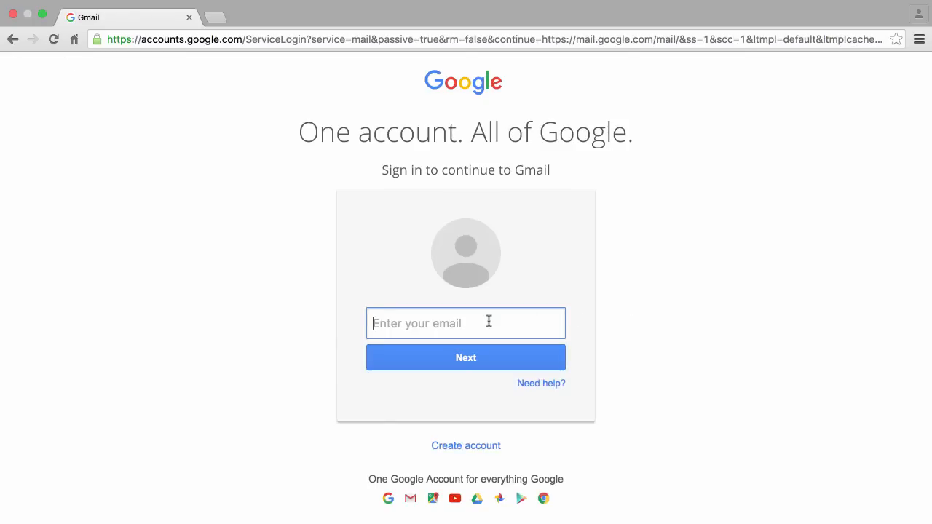
Step: Sign back in using the suggested account e-mail and the account password
{"action": "type", "text": "pk"}
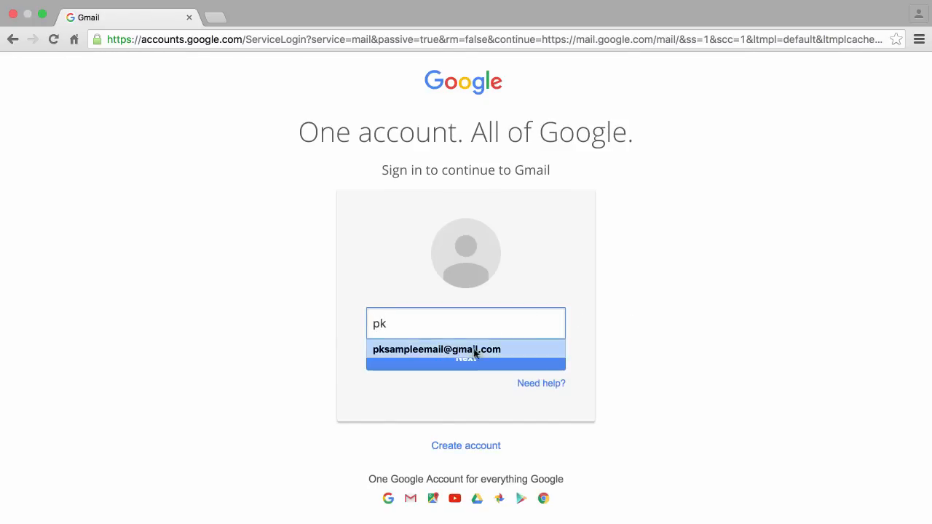
{"action": "left_click", "coordinate": [469, 353]}
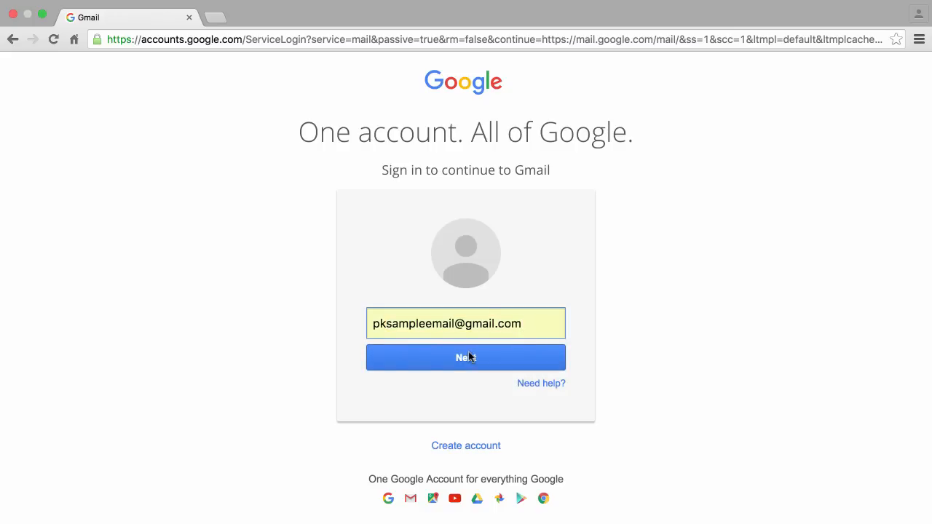
{"action": "left_click", "coordinate": [469, 357]}
{"action": "type", "text": "•••"}
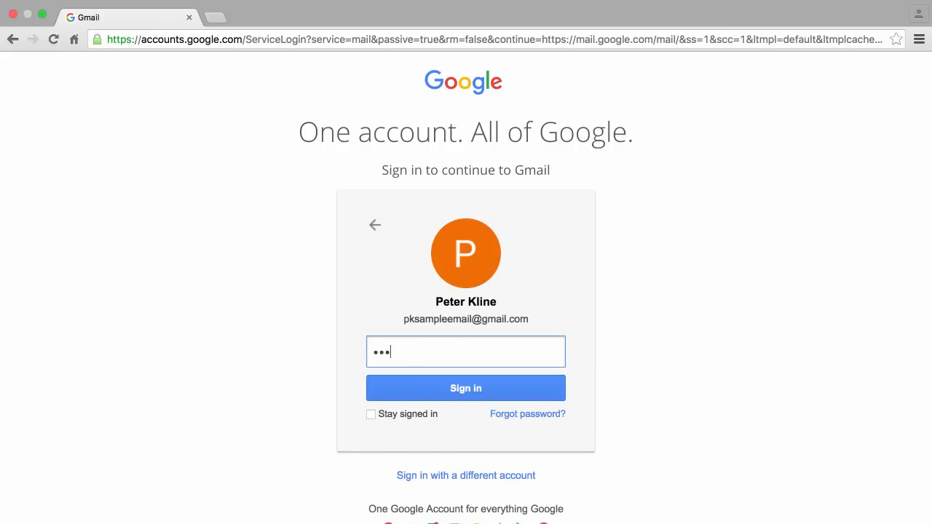
{"action": "type", "text": "•••••"}
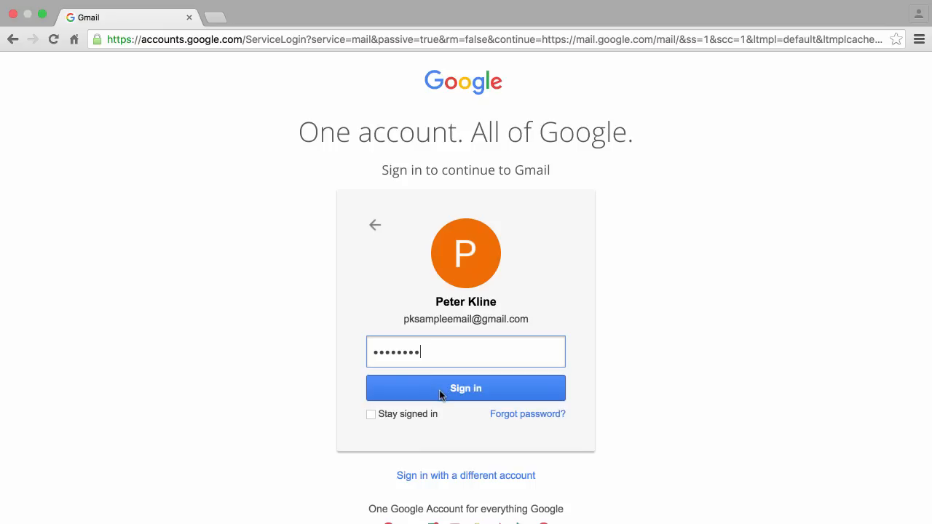
{"action": "left_click", "coordinate": [439, 390]}
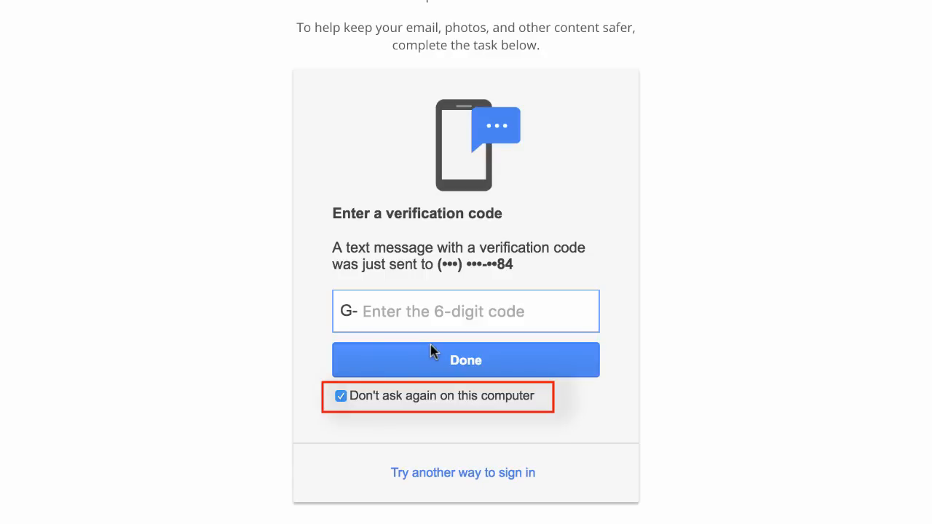
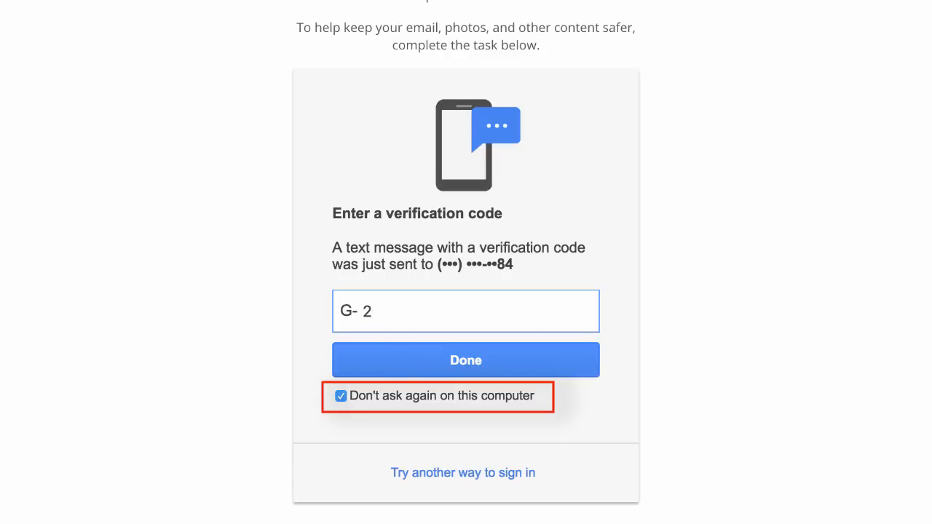
Step: Submit the texted verification code with 'Don't ask again on this computer' left checked
{"action": "left_click", "coordinate": [340, 398]}
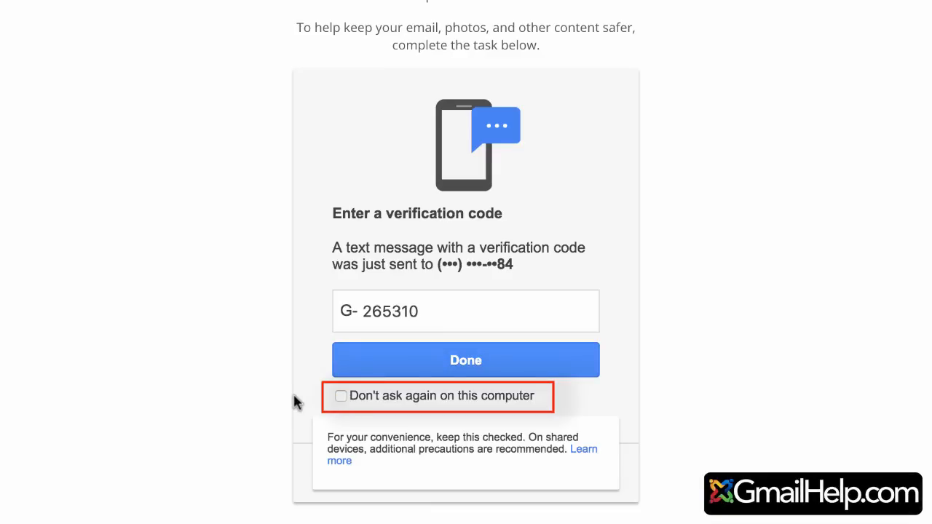
{"action": "left_click", "coordinate": [341, 398]}
{"action": "key", "text": "Return"}
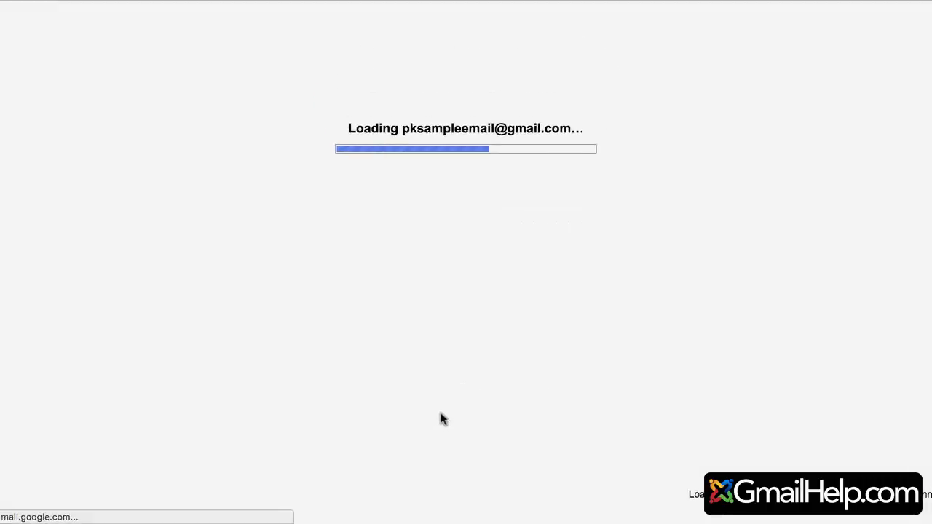